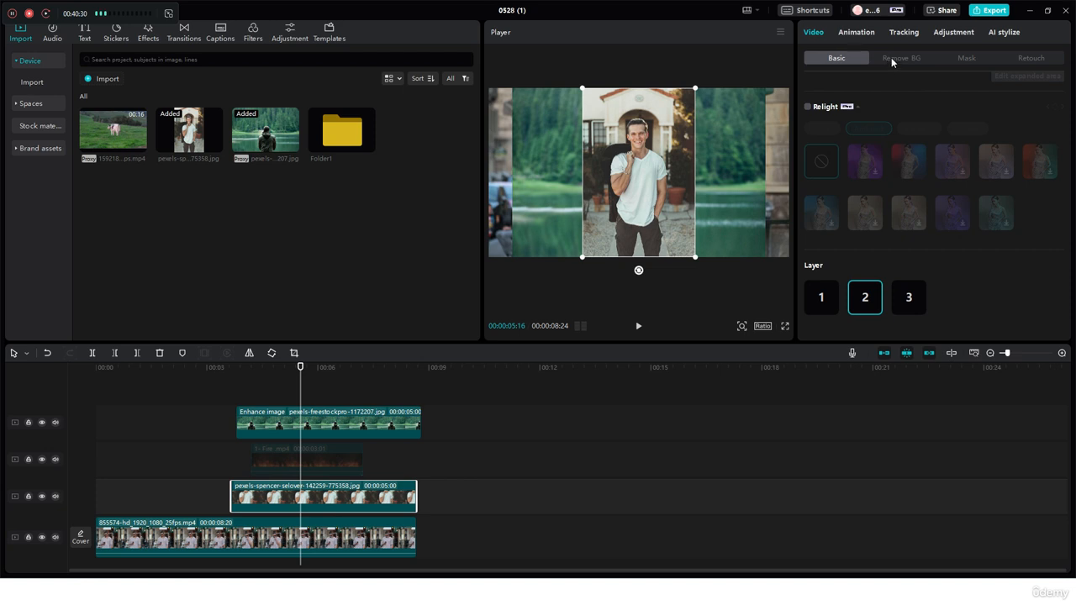
Step: Enable Auto removal on the portrait clip and preview the offset, dotted, paper, hand-drawn, straight and solid strokes before resetting the stroke to None
click(893, 58)
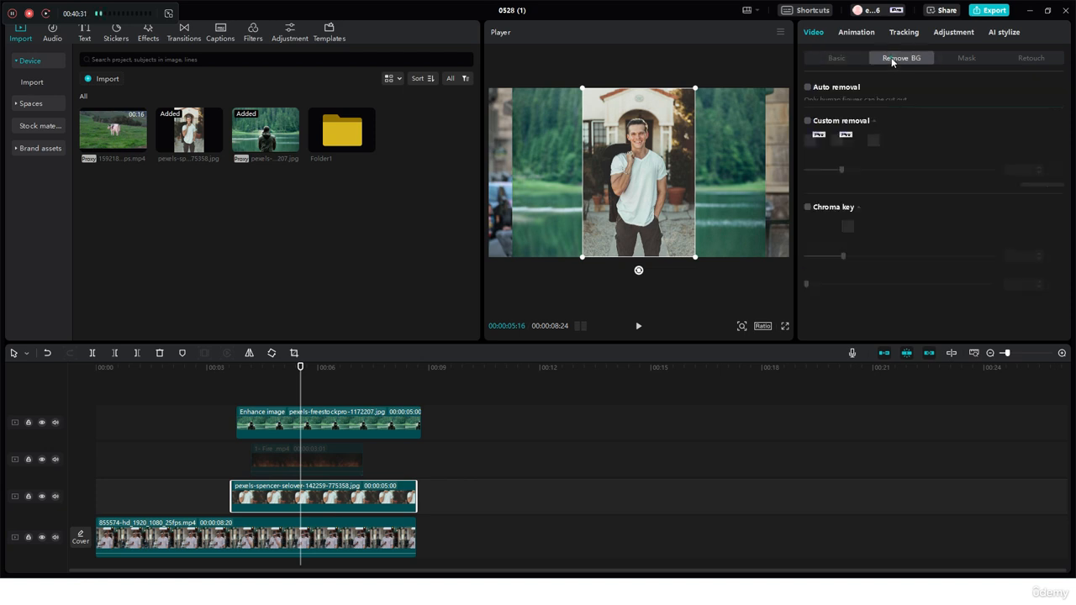
click(807, 88)
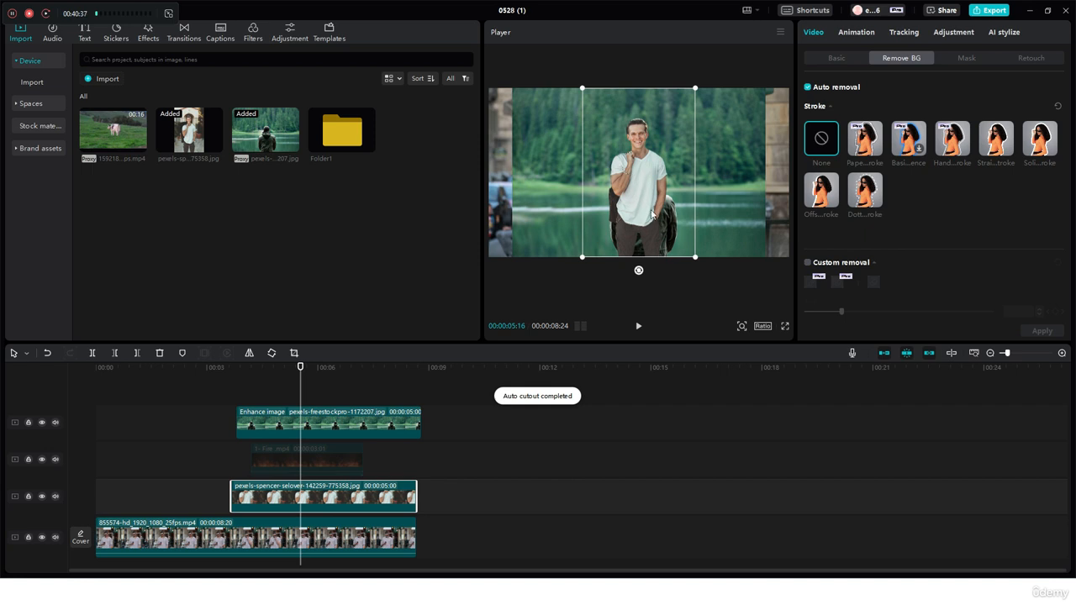
click(814, 193)
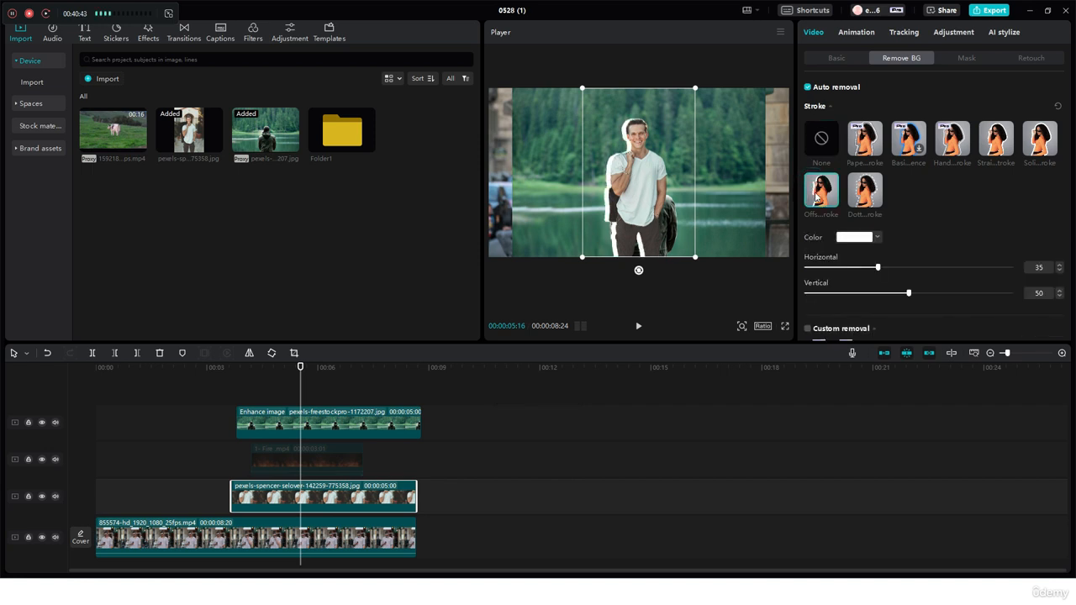
click(866, 200)
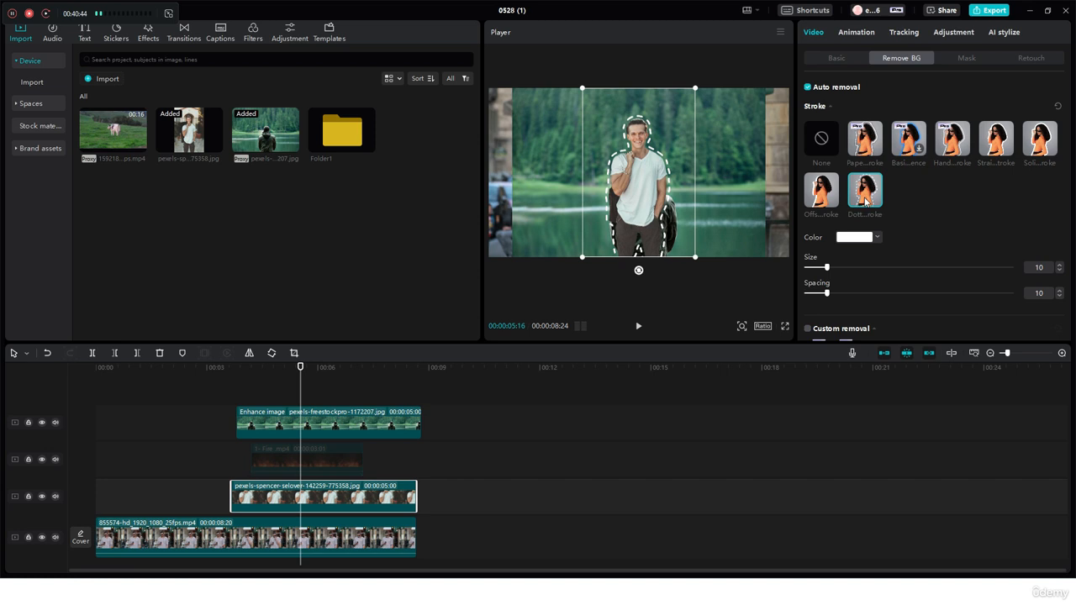
click(865, 153)
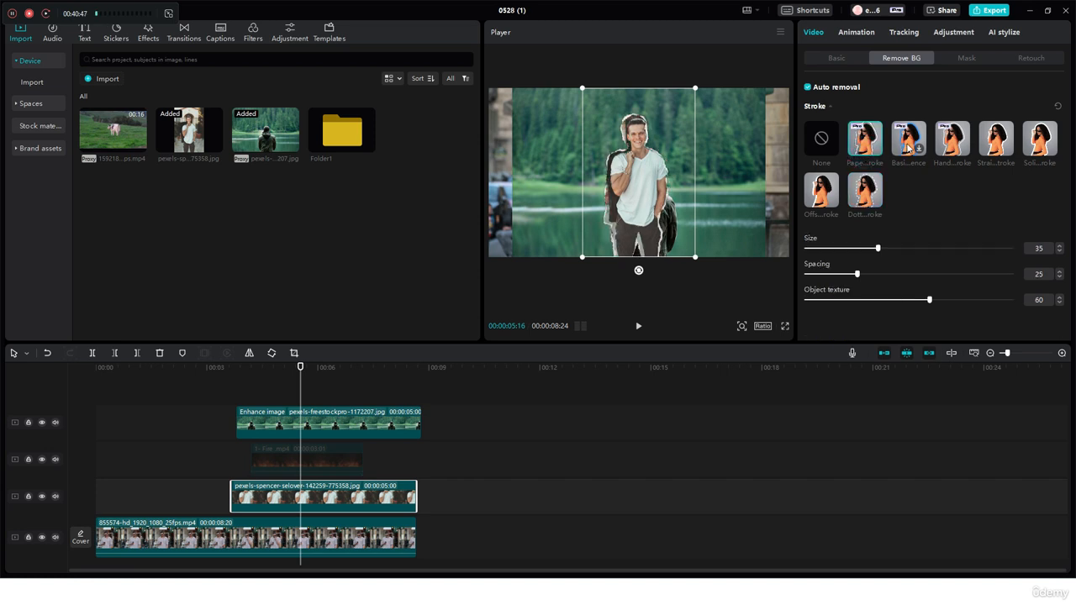
click(951, 142)
click(990, 140)
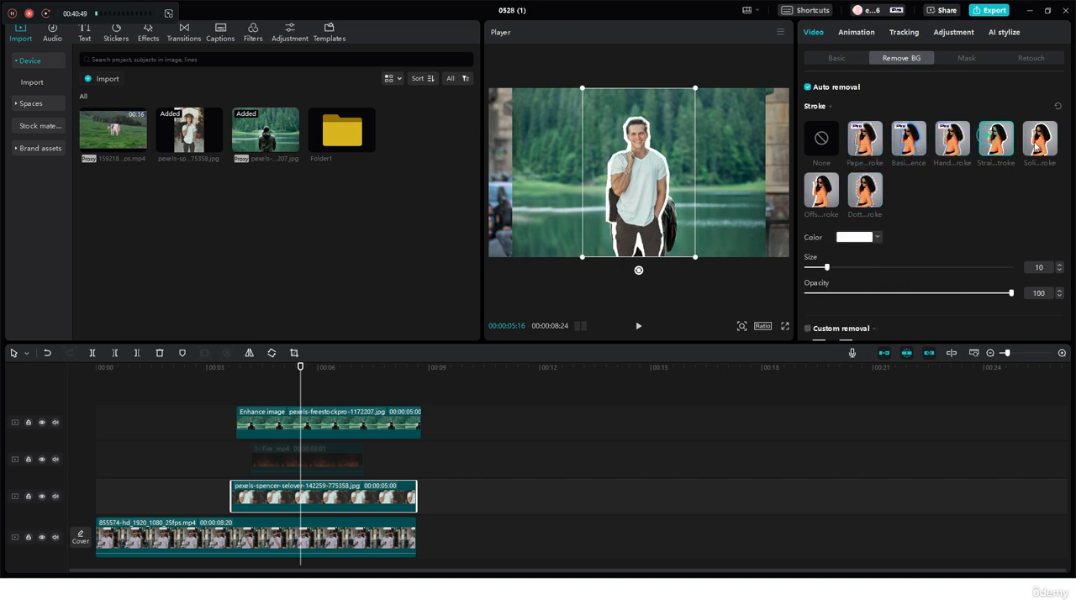
click(1038, 142)
click(820, 143)
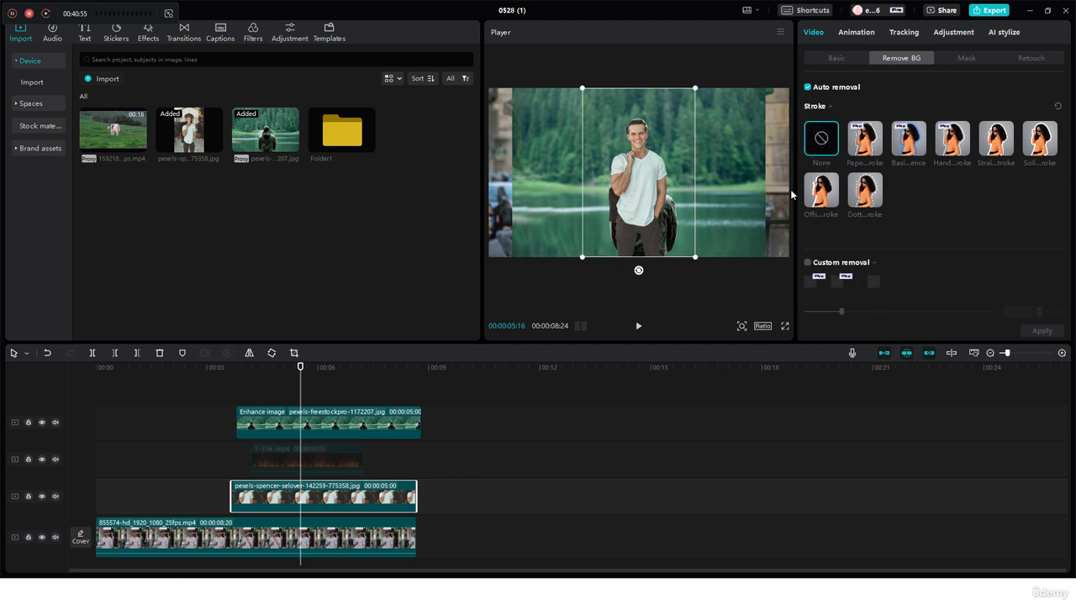
Step: Preview the straight and solid strokes on the cutout, try the stroke color picker, and reset the stroke to None
click(1005, 147)
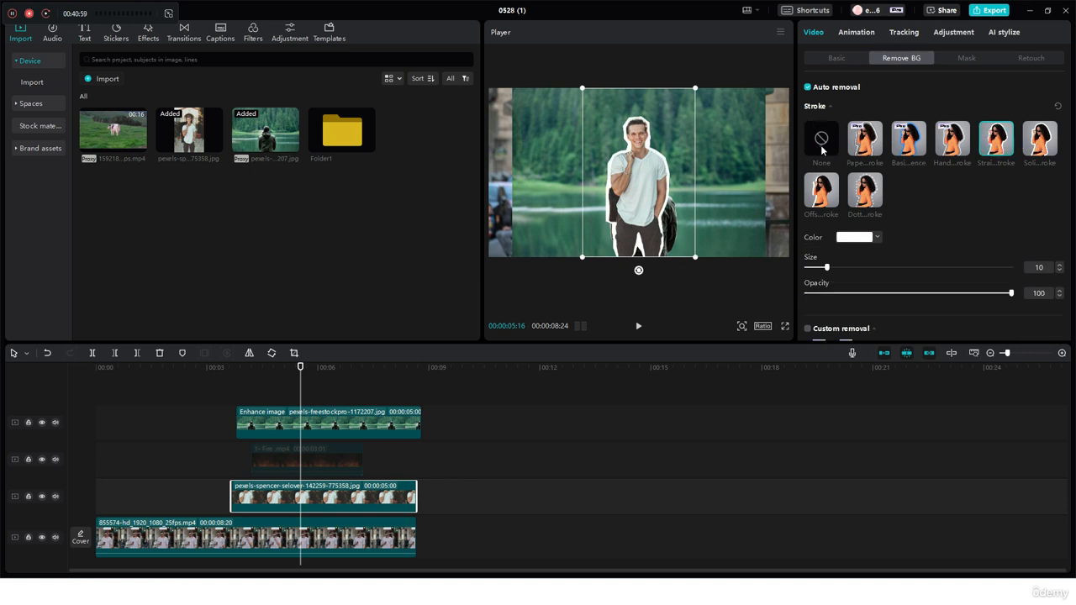
click(858, 239)
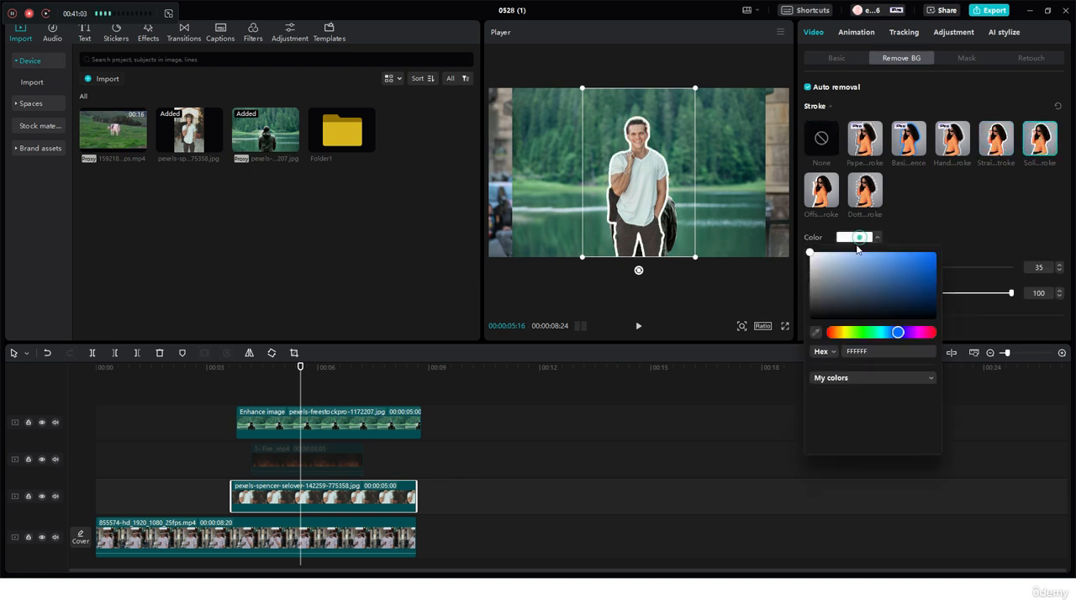
mouse_move(867, 277)
mouse_down()
mouse_move(987, 225)
mouse_move(797, 333)
mouse_move(769, 200)
mouse_up()
click(955, 201)
click(815, 150)
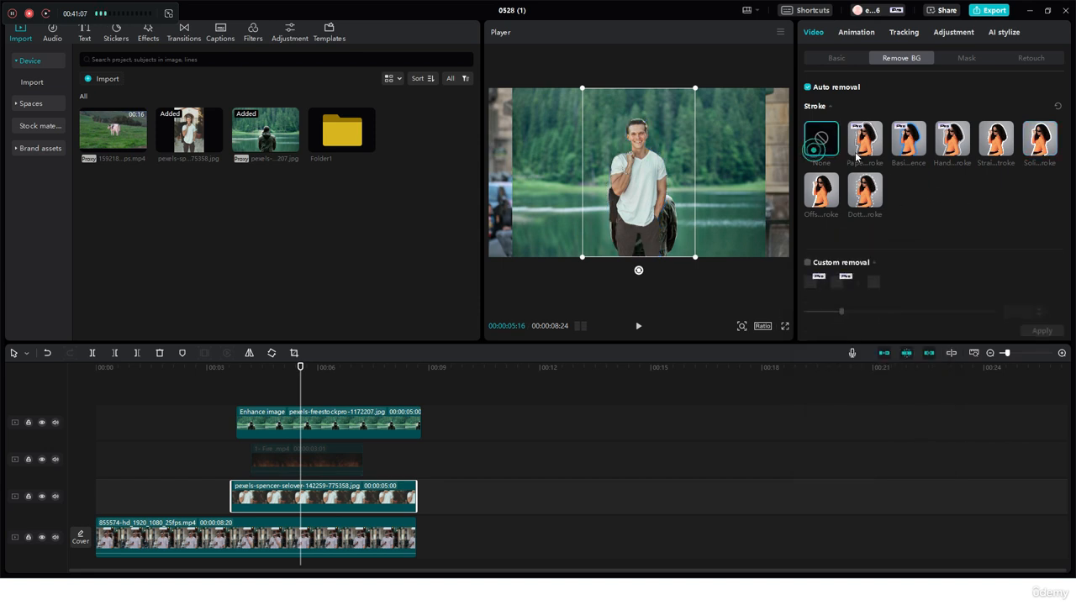
Step: Preview the paper stroke around the cutout and reset the stroke to None
click(864, 145)
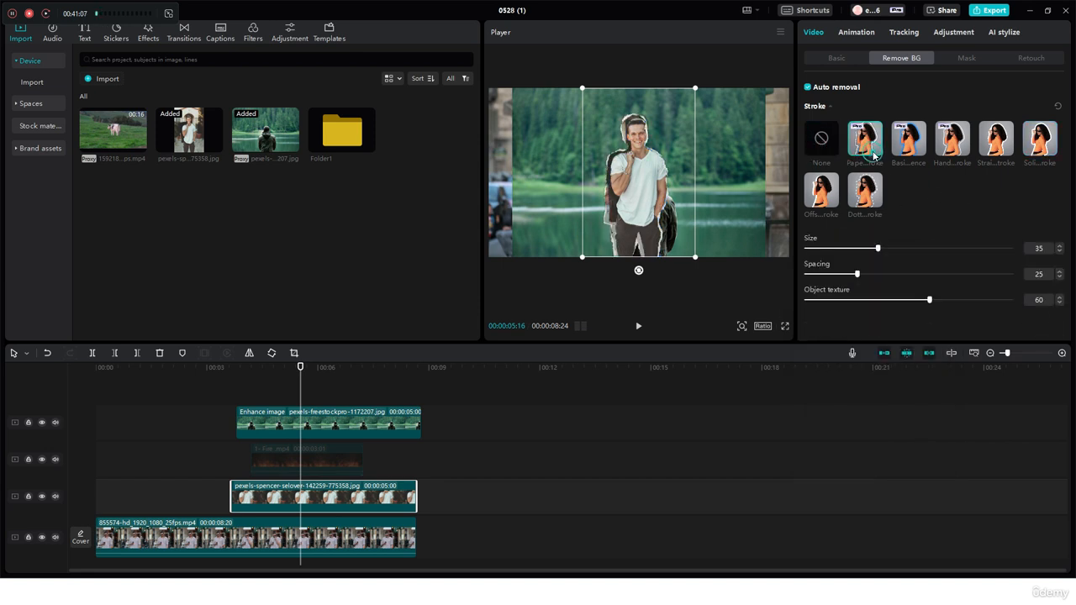
click(816, 151)
scroll(816, 189, down, 1)
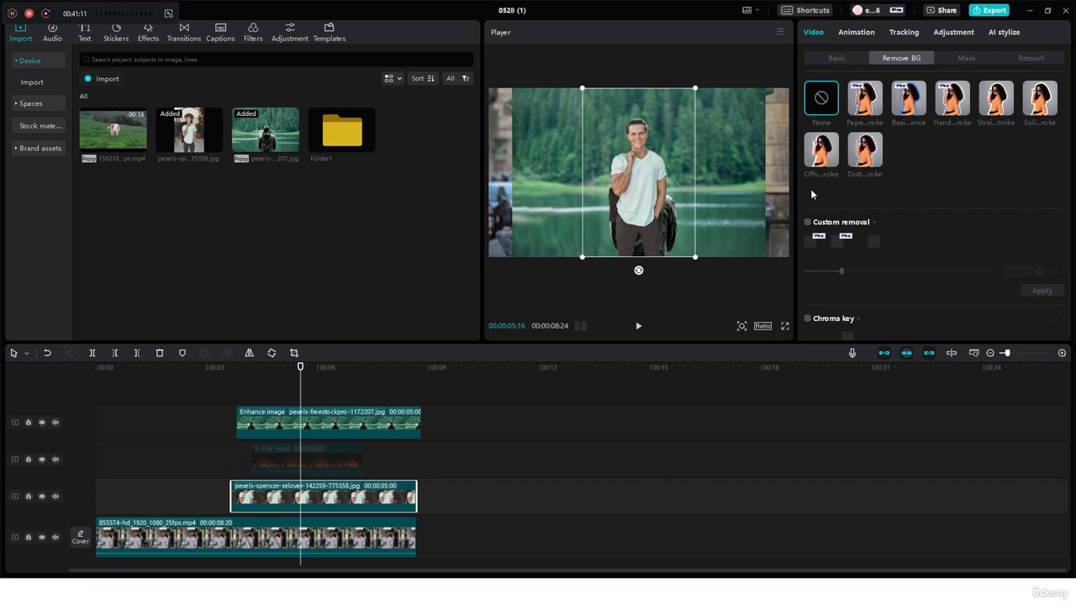
scroll(811, 194, up, 1)
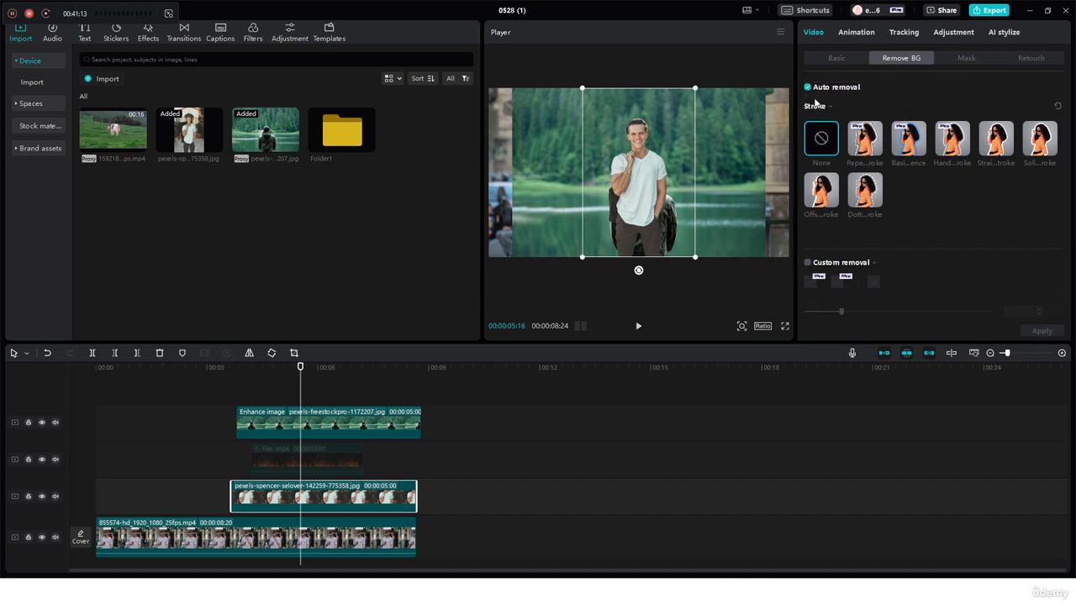
Step: Try a dotted stroke with size 16 and spacing 16, compare the straight stroke, and reset to None
click(12, 13)
click(871, 202)
mouse_move(827, 267)
mouse_down()
mouse_move(945, 268)
mouse_move(811, 267)
mouse_move(838, 267)
mouse_move(839, 293)
mouse_up()
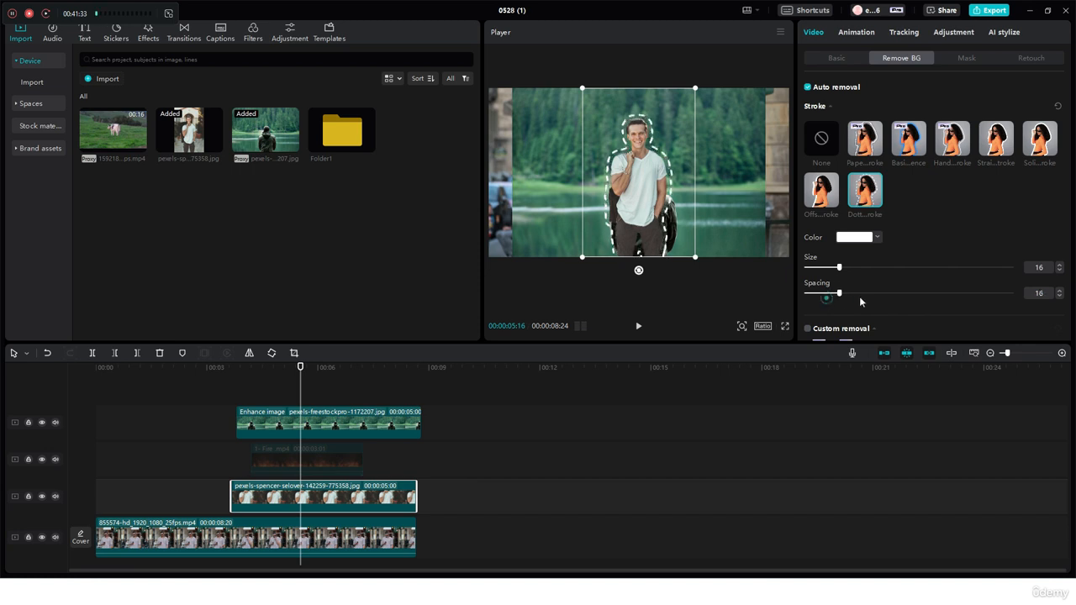
click(995, 139)
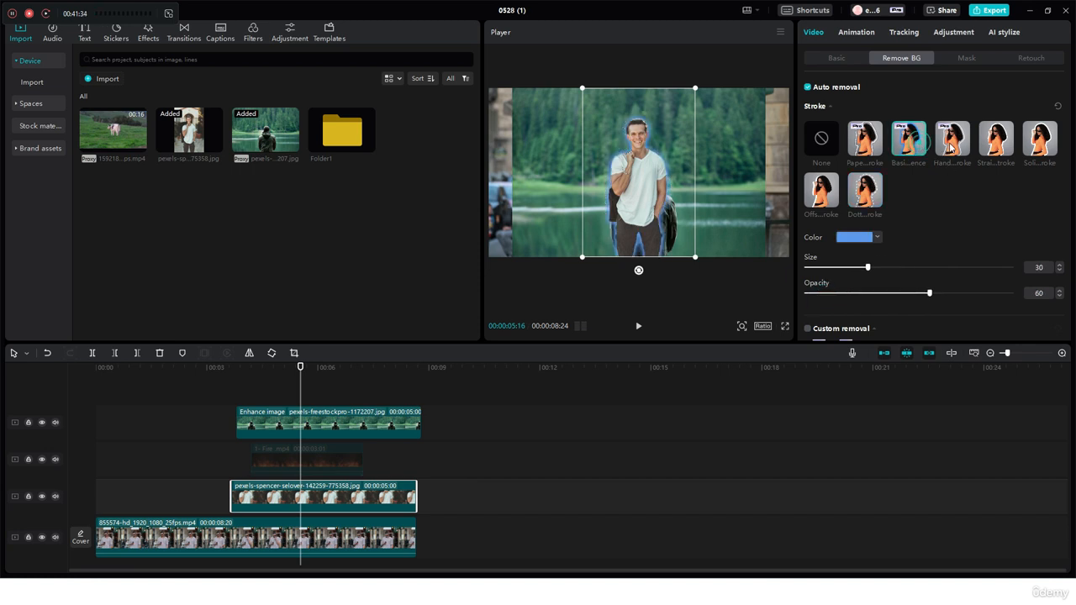
click(826, 150)
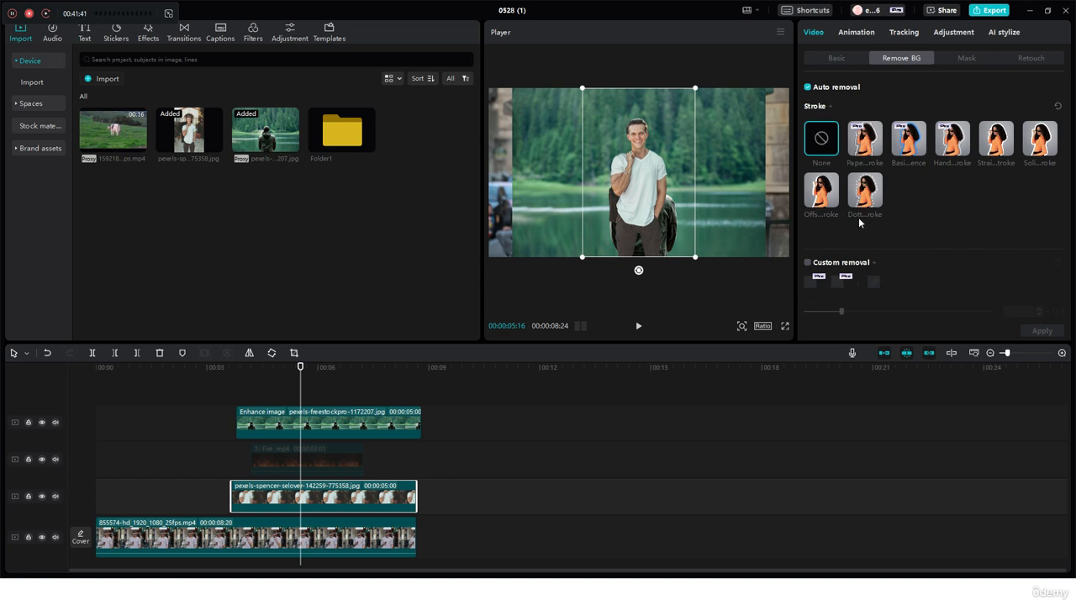
Step: Turn off Auto removal on the portrait clip and disable that clip so it is hidden at the playhead
click(806, 89)
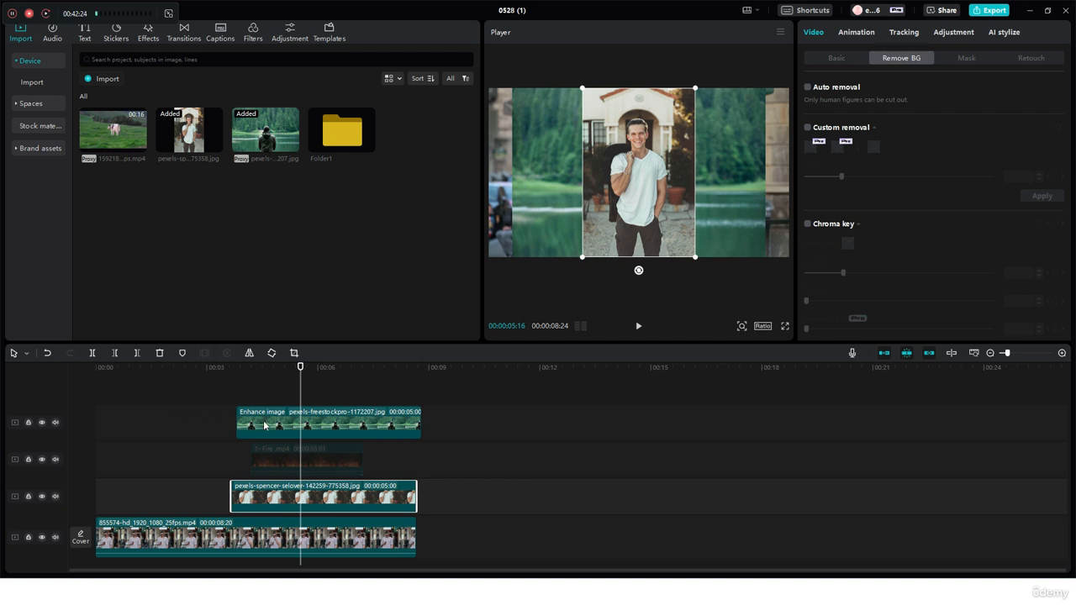
click(260, 475)
click(268, 498)
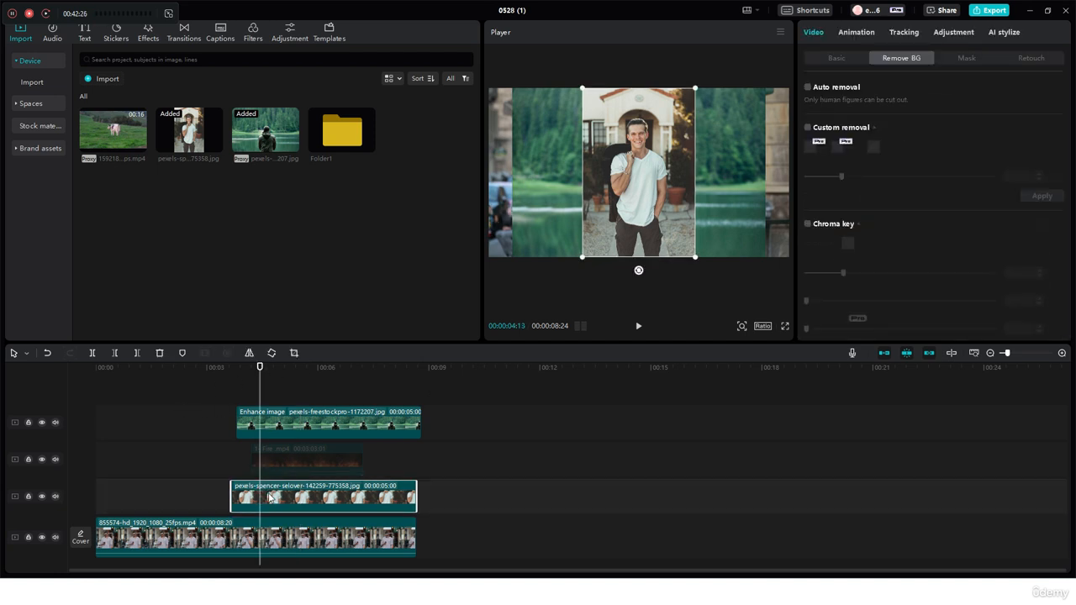
key(v)
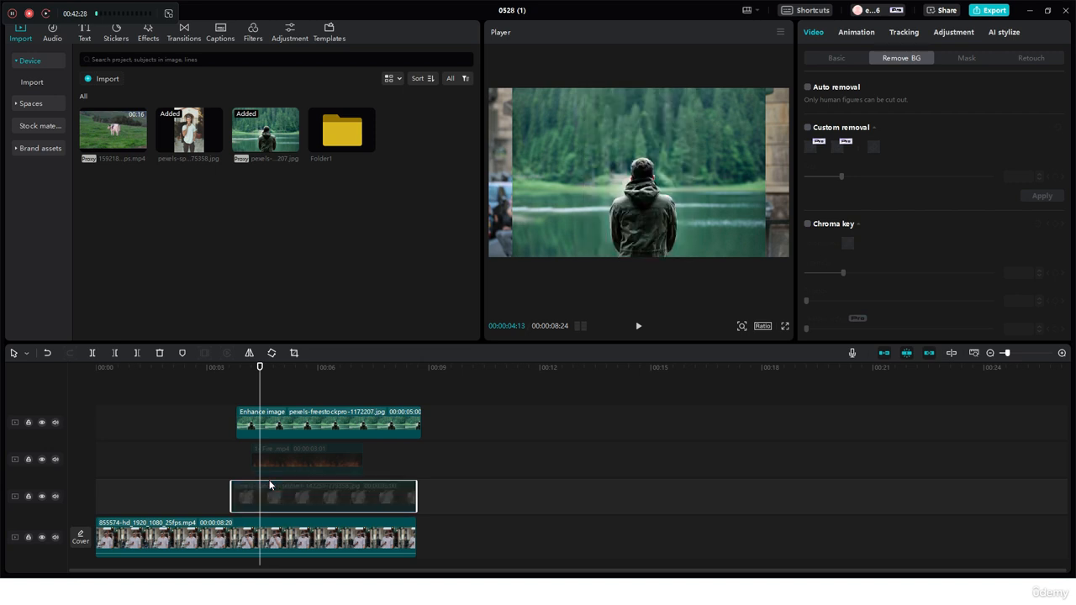
Step: Enable Custom removal on the lake photo clip and mark the hooded man with the Smart brush at size 20
click(339, 429)
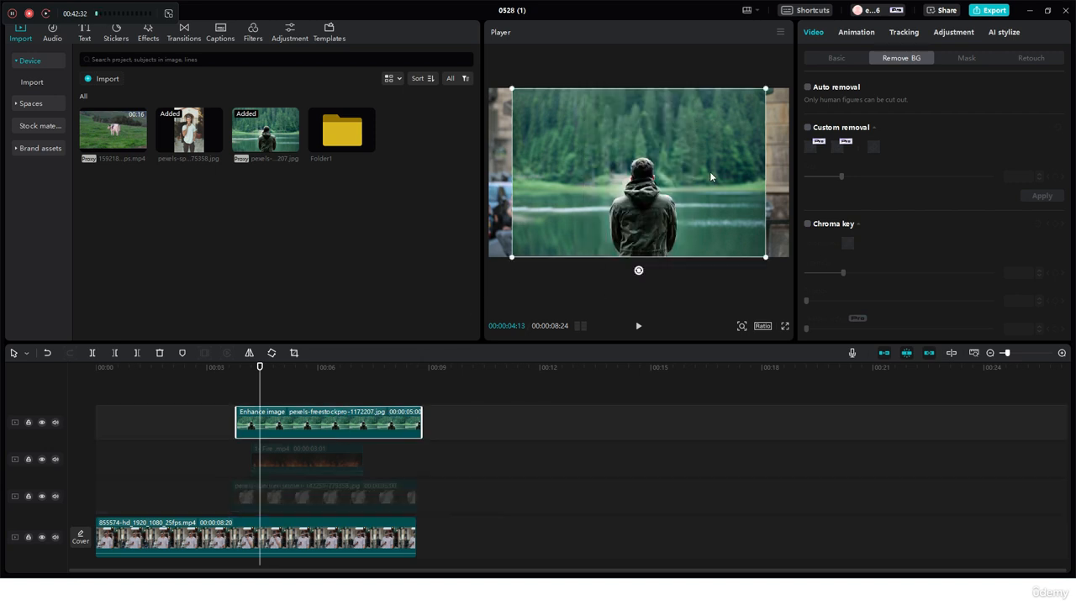
click(807, 129)
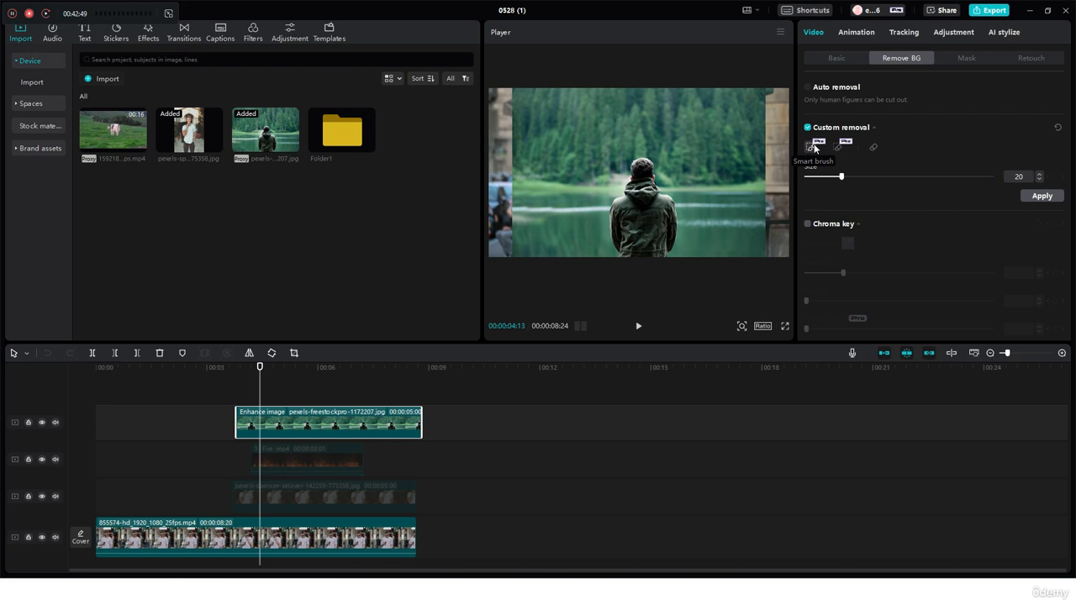
click(813, 148)
click(812, 149)
mouse_move(642, 162)
mouse_down()
mouse_move(637, 256)
mouse_move(665, 206)
mouse_move(655, 232)
mouse_move(632, 247)
mouse_move(620, 209)
mouse_move(617, 238)
mouse_up()
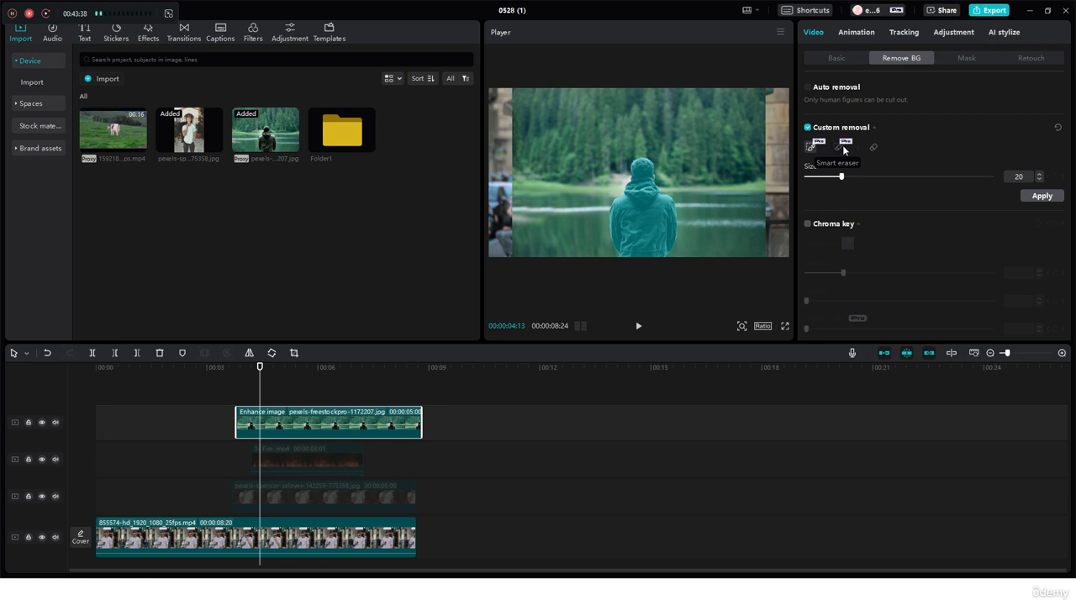
Step: Unmark the man's head with the Smart eraser and erase a diagonal strip across his jacket with the Eraser
click(842, 147)
drag(654, 167, 663, 165)
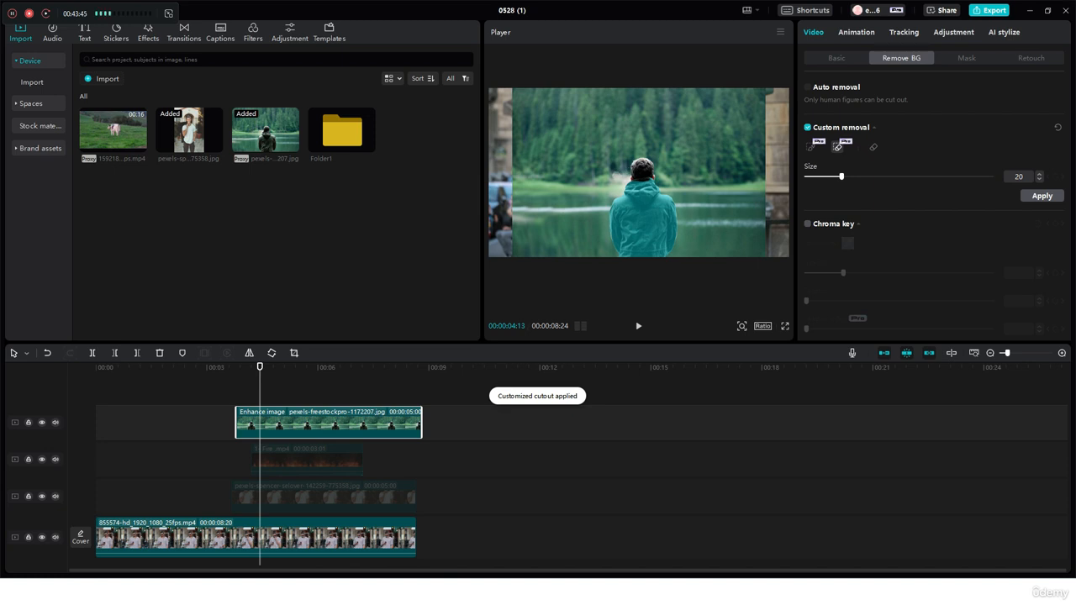
click(873, 150)
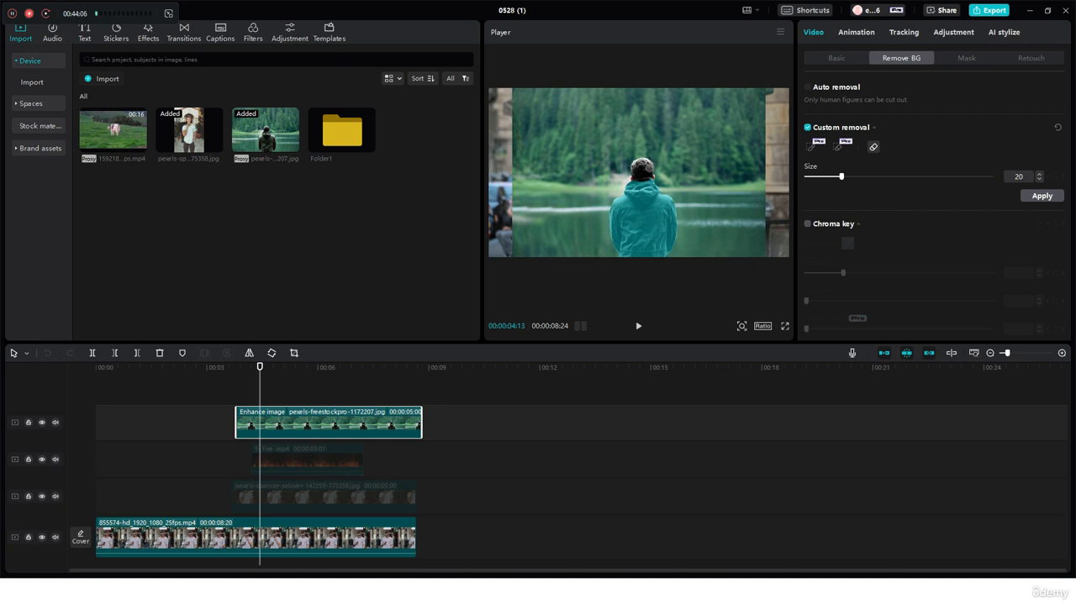
click(873, 148)
drag(661, 201, 606, 245)
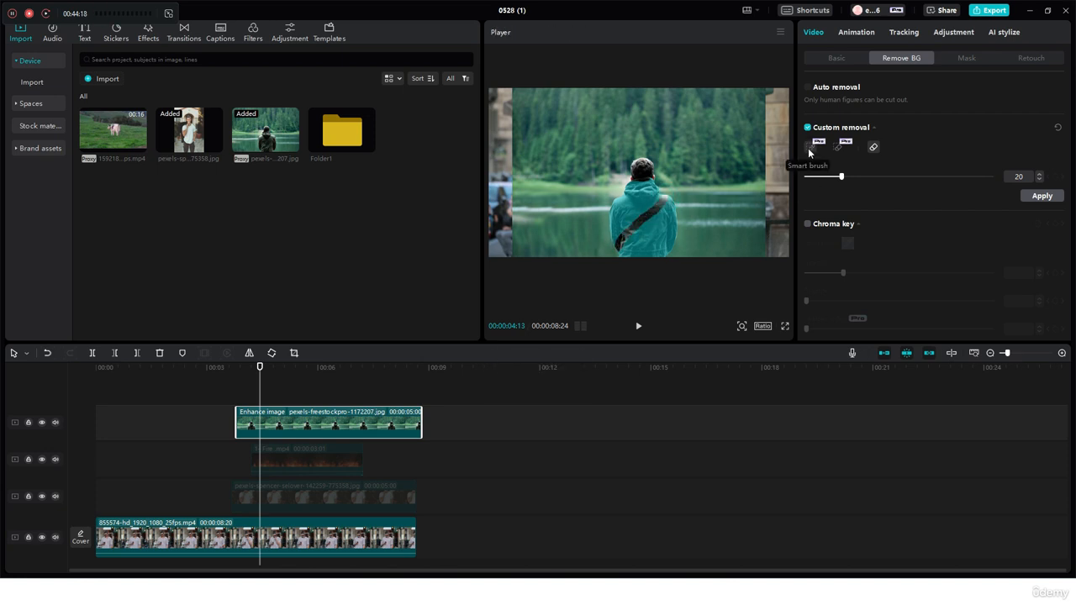
Step: Mark the man's head and the erased jacket strip again with the Smart brush
click(810, 147)
mouse_move(643, 168)
mouse_down()
mouse_move(636, 229)
mouse_move(658, 207)
mouse_up()
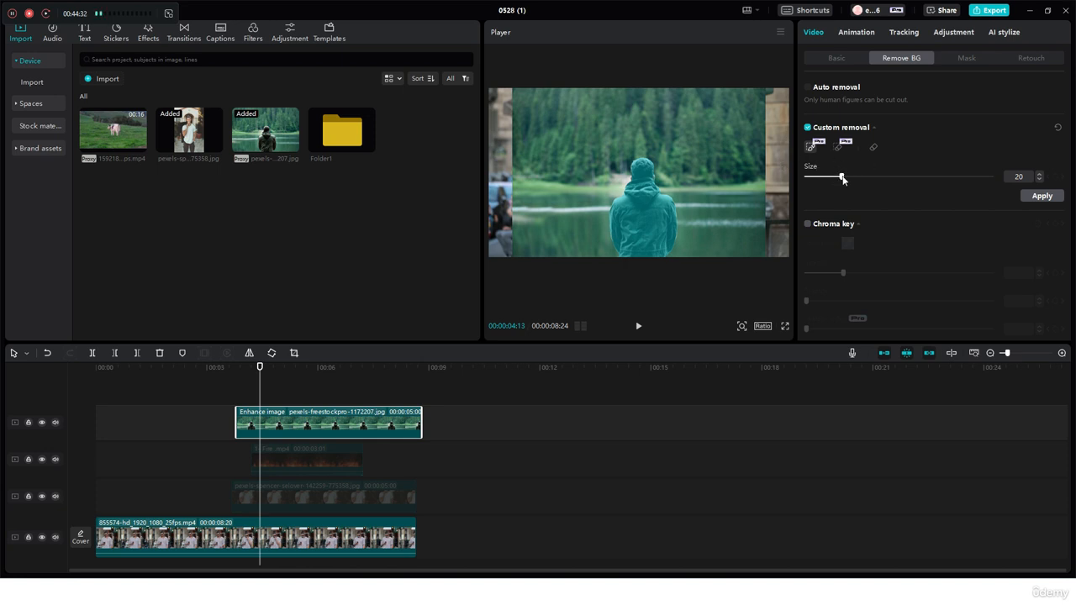
Step: Try brush sizes 100 and 5, apply the custom removal to the lake photo clip, and turn Custom removal off again
drag(842, 178, 994, 174)
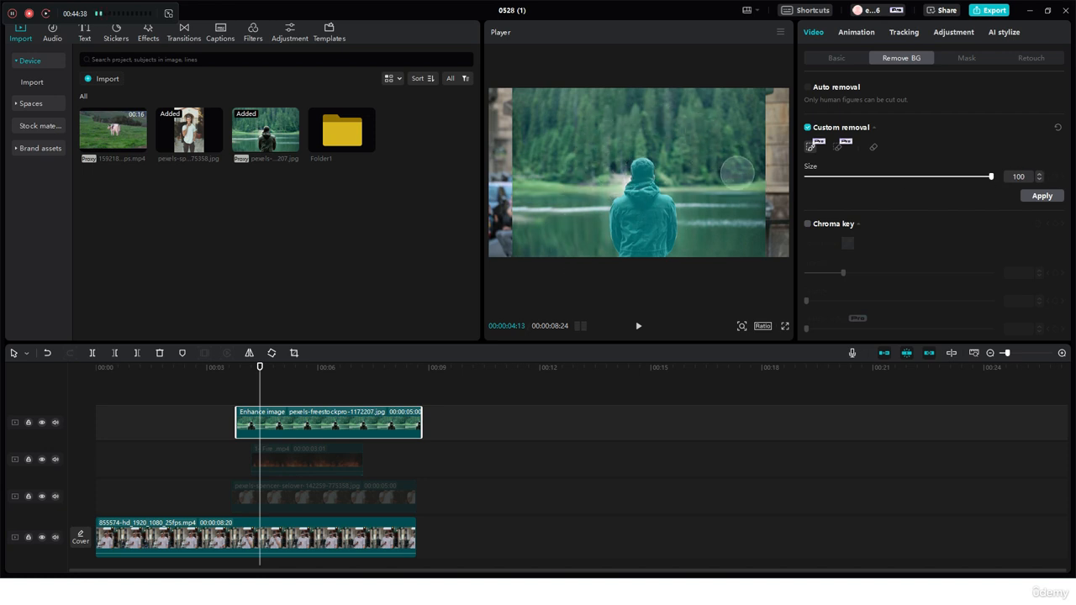
drag(857, 178, 814, 178)
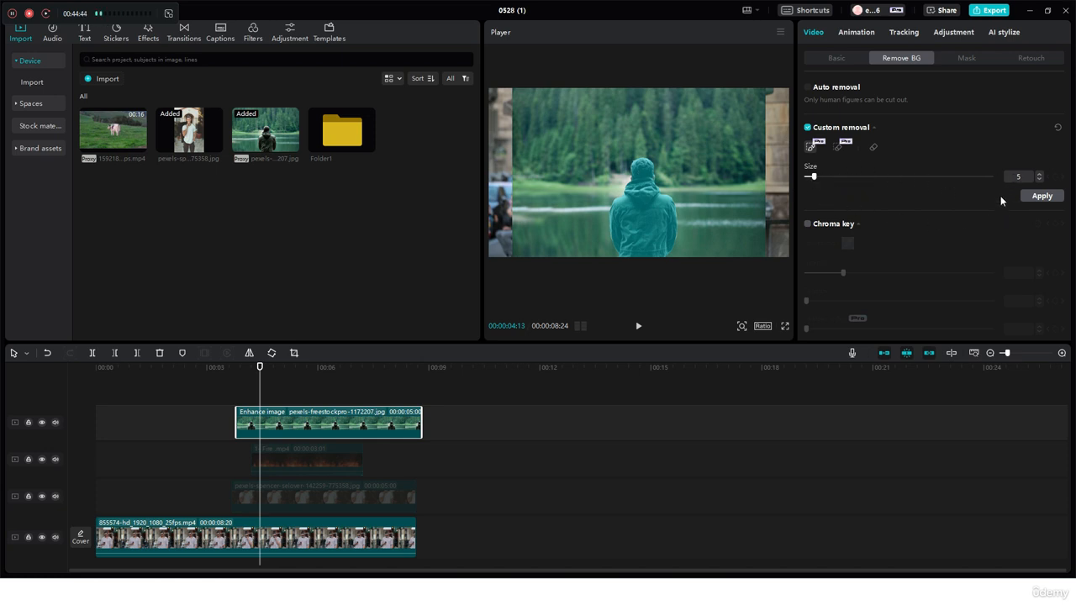
click(1050, 198)
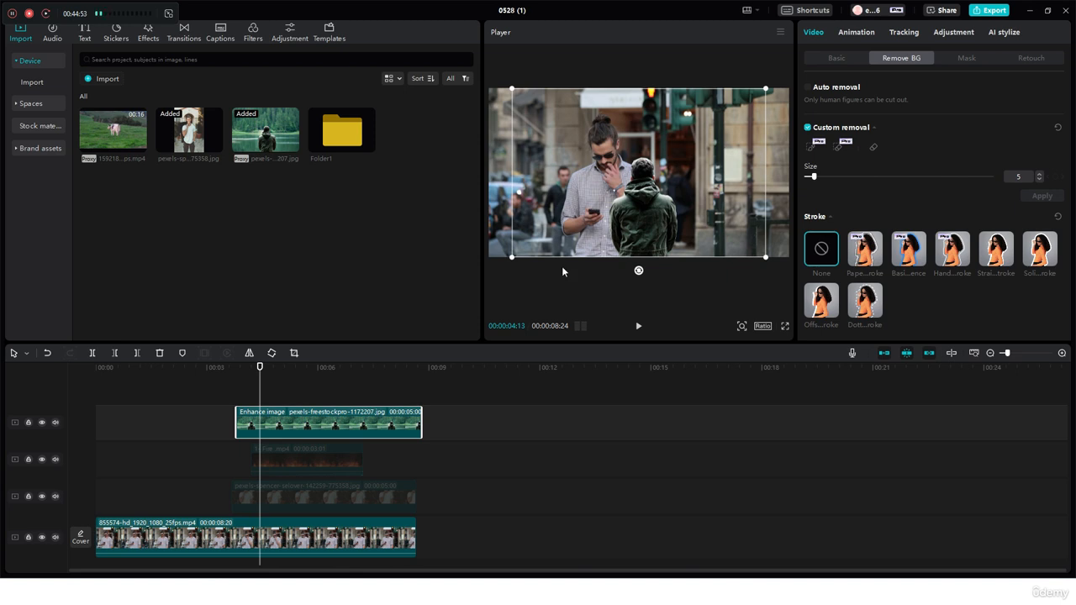
click(808, 129)
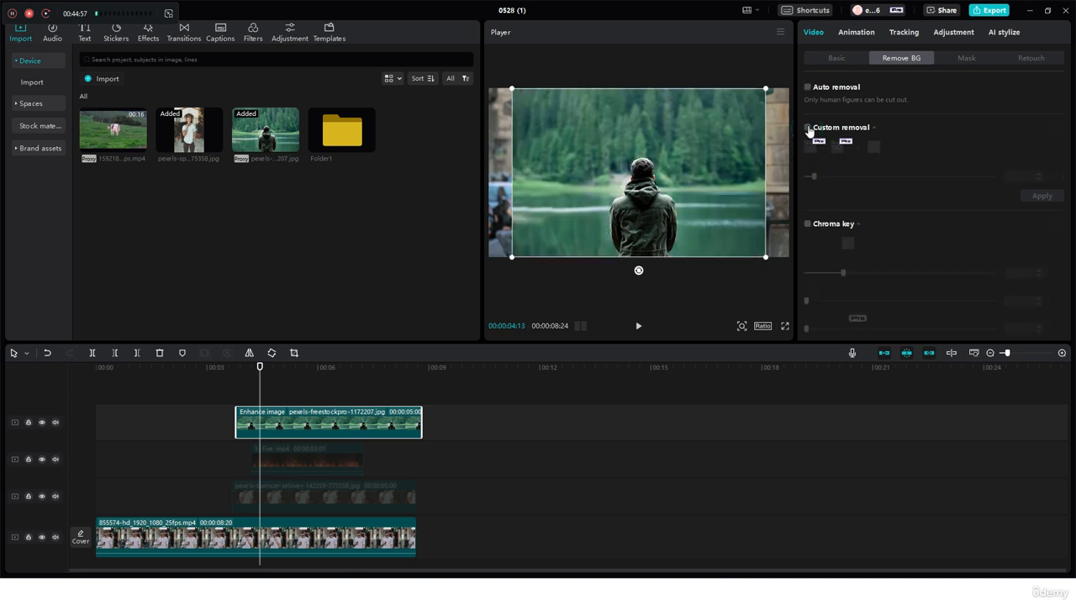